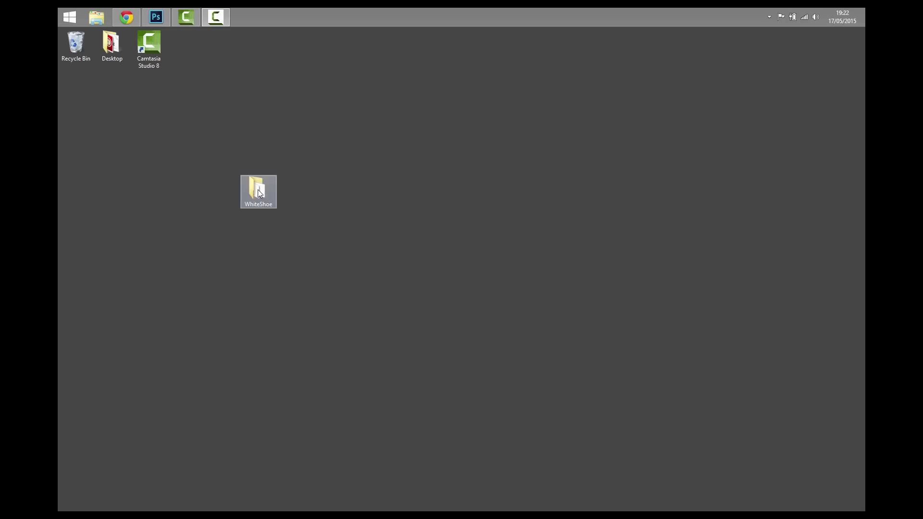
Open the WhiteShoe photo folder and load IMG_0102 into Photoshop
double_click(259, 192)
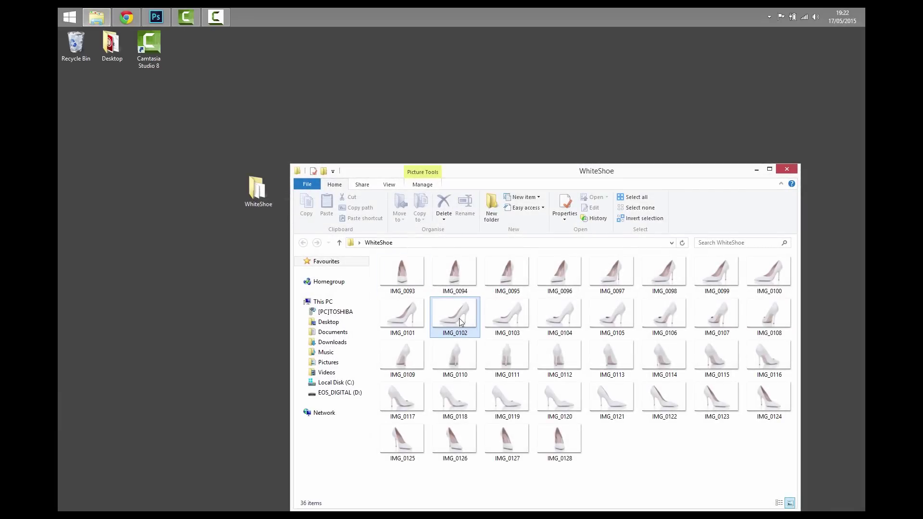
mouse_move(460, 322)
mouse_down()
mouse_move(172, 38)
mouse_move(364, 285)
mouse_up()
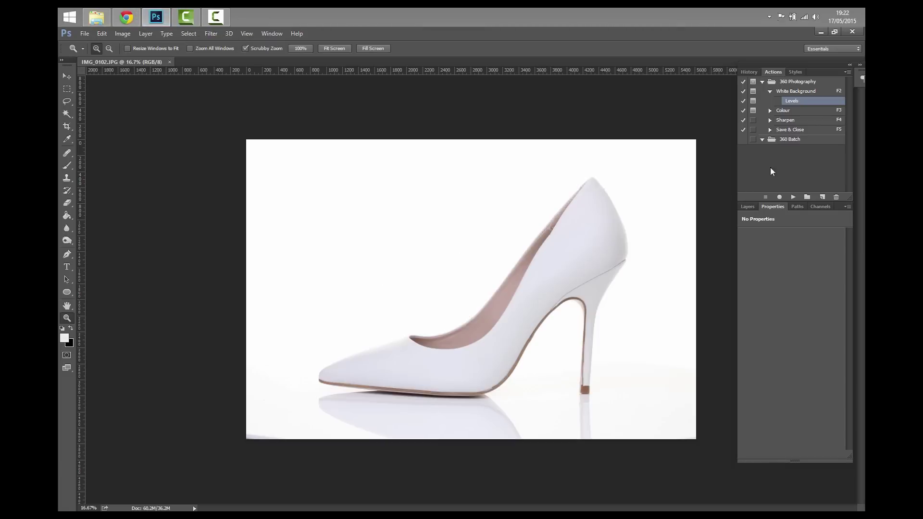
Start recording a new Action 1 in the 360 Batch action set
click(790, 141)
click(822, 196)
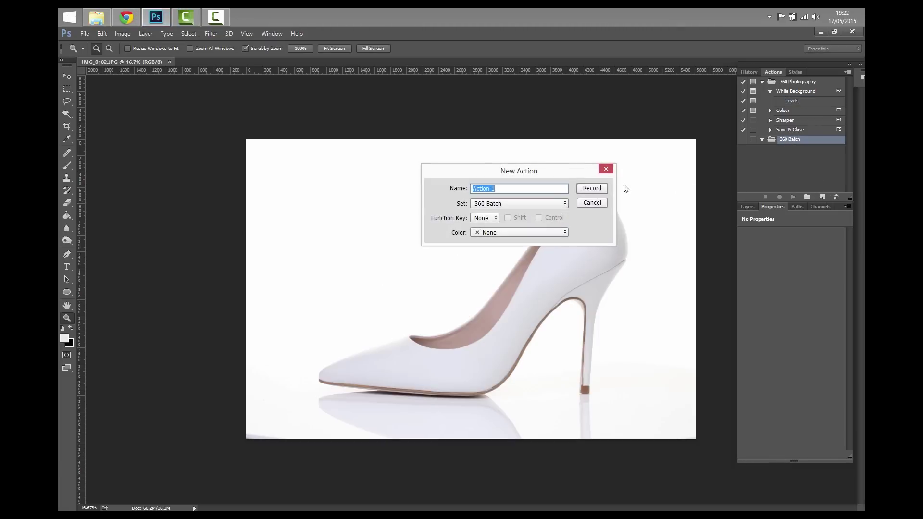
click(586, 189)
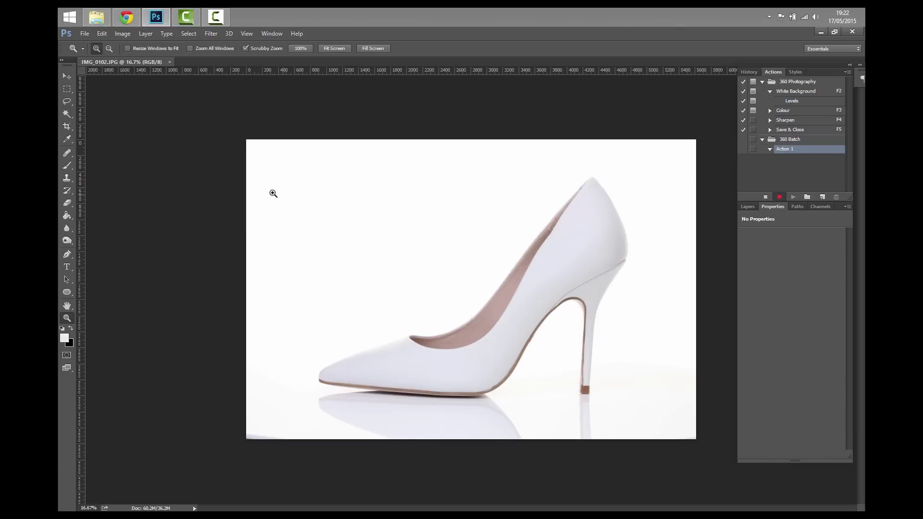
Crop the shoe photo to a narrower, near-square frame
click(67, 128)
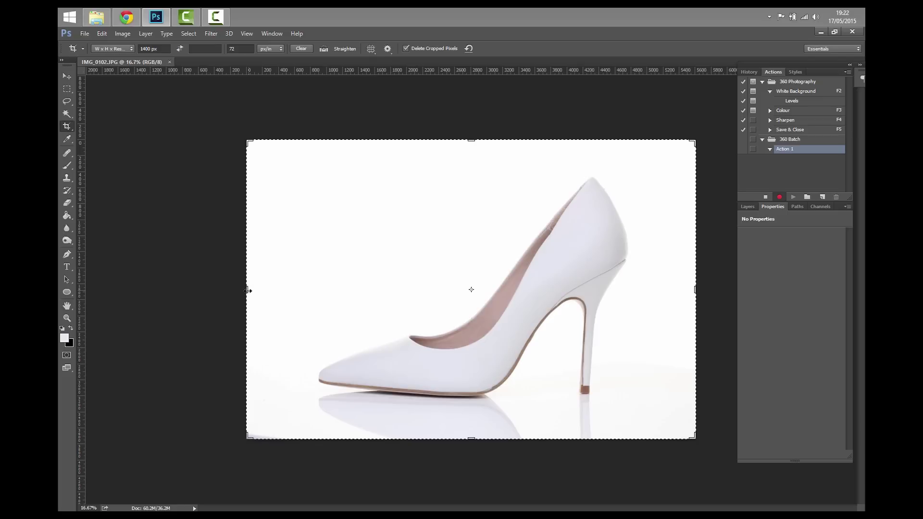
drag(249, 290, 277, 290)
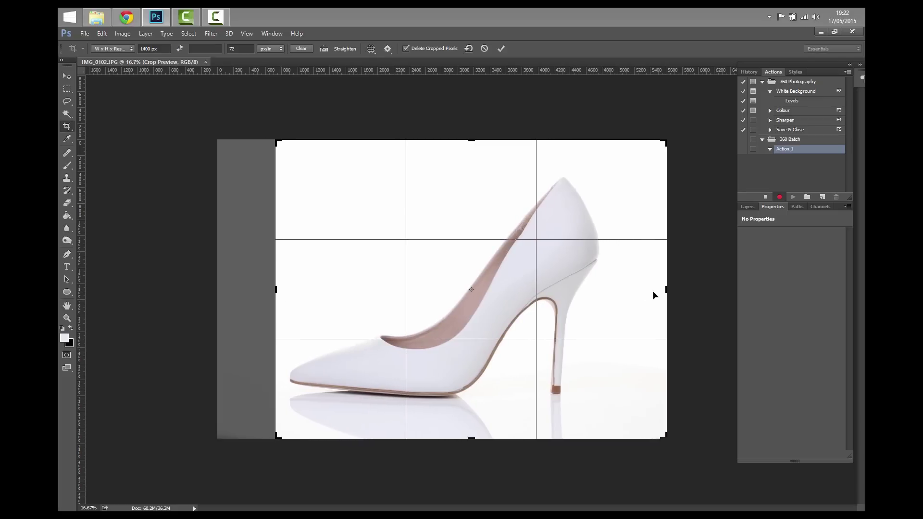
drag(665, 291, 641, 290)
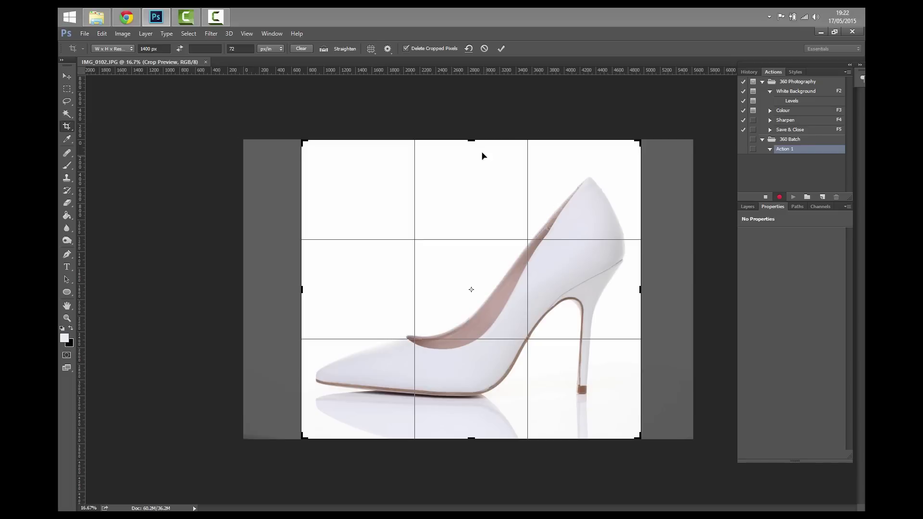
drag(471, 141, 471, 146)
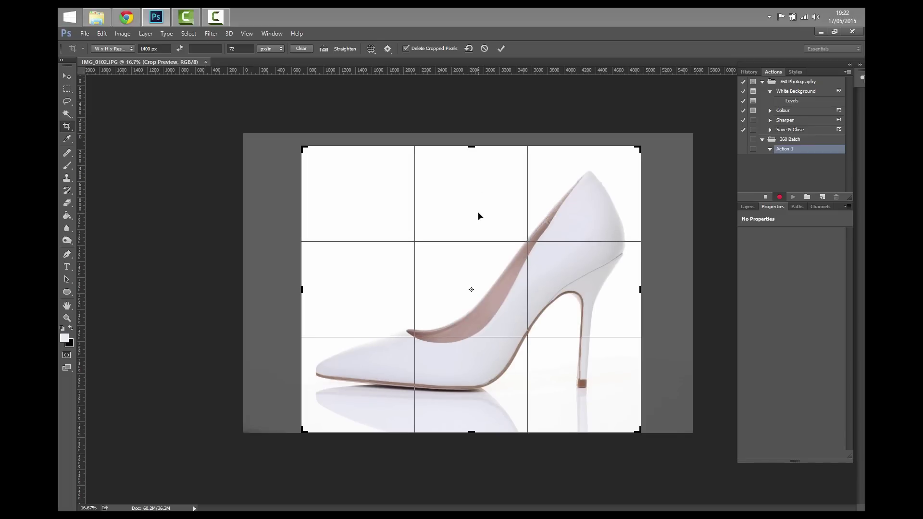
key(Return)
Zoom in on the shoe and set Levels input values to 20 and 250, comparing with Preview
key(z)
click(477, 298)
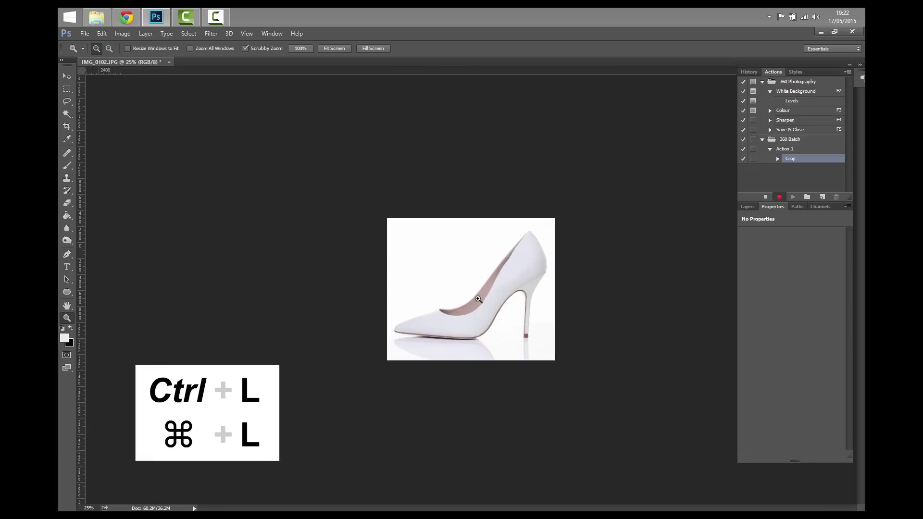
click(477, 298)
key(ctrl+l)
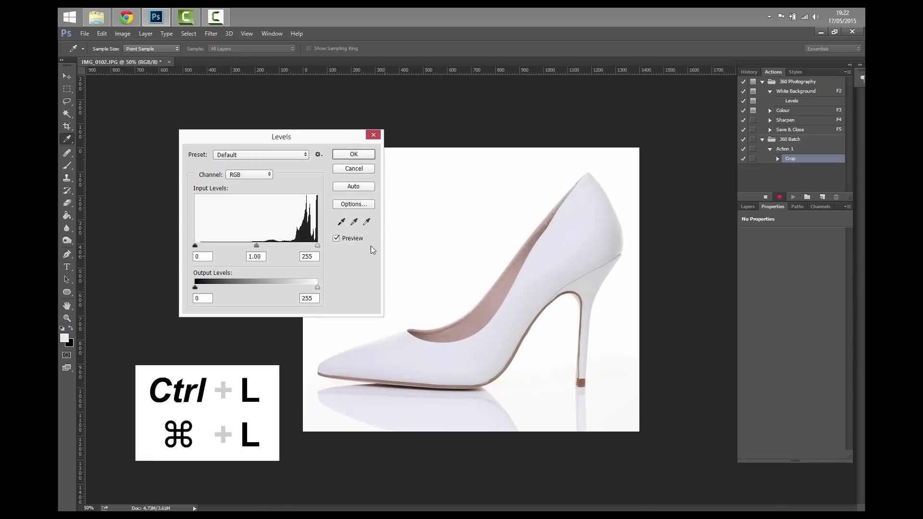
alt+click(318, 247)
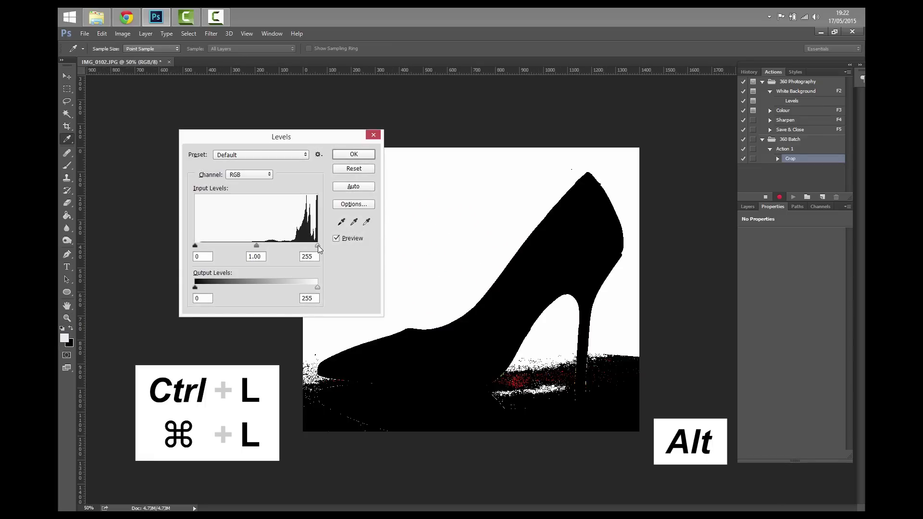
drag(318, 250, 315, 250)
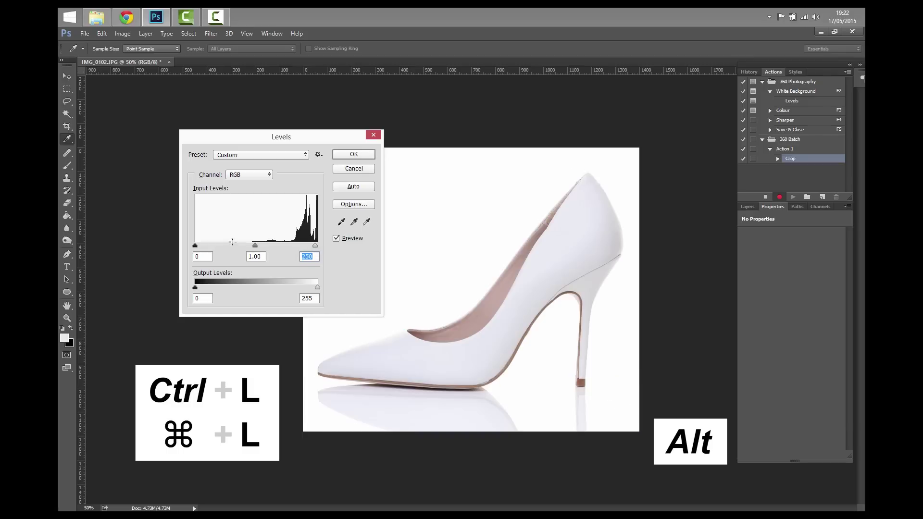
click(335, 239)
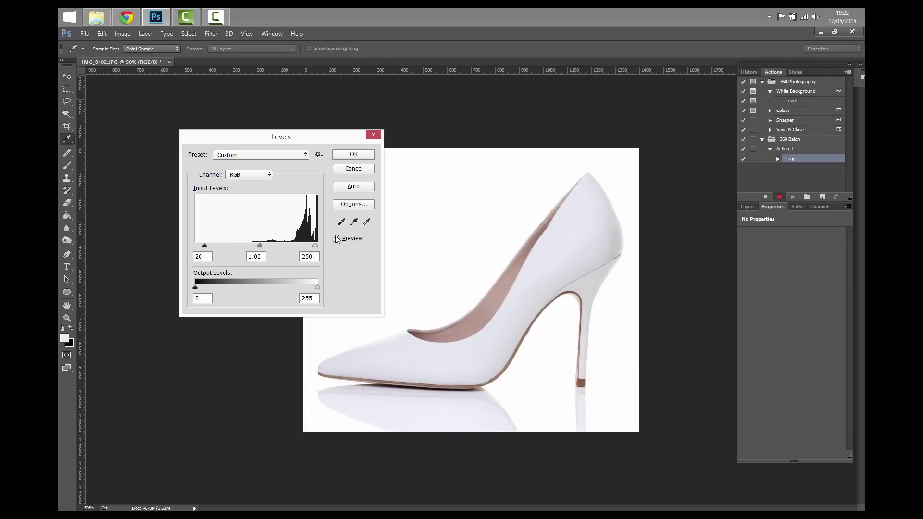
Confirm Levels, then lower Yellows and Blues saturation in Hue/Saturation
click(353, 155)
key(ctrl+u)
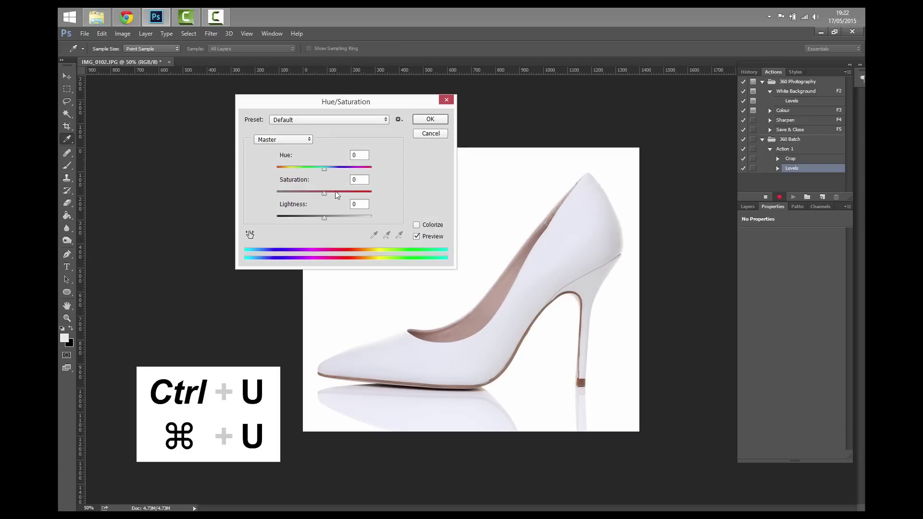
click(292, 140)
click(285, 160)
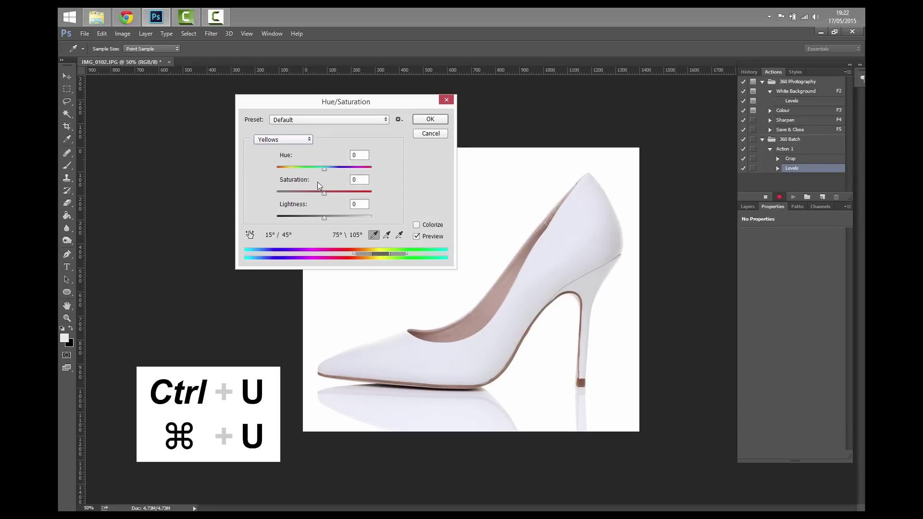
drag(324, 192, 308, 193)
click(291, 141)
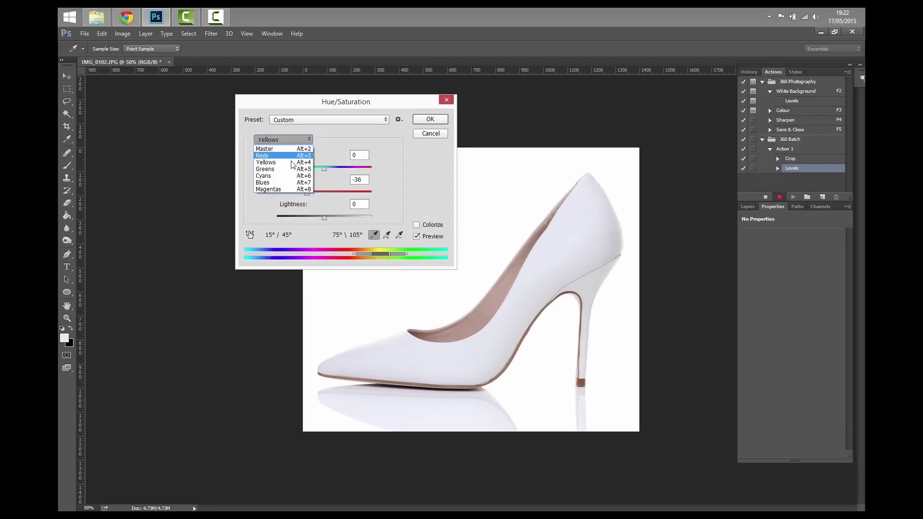
click(291, 184)
drag(315, 194, 304, 194)
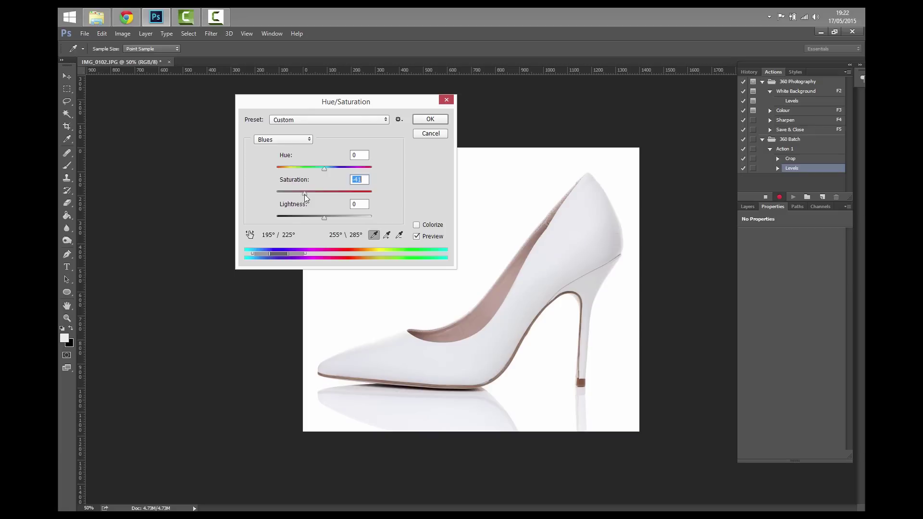
click(430, 119)
Apply Unsharp Mask with 30% amount, 1.0 pixel radius and threshold 0
key(z)
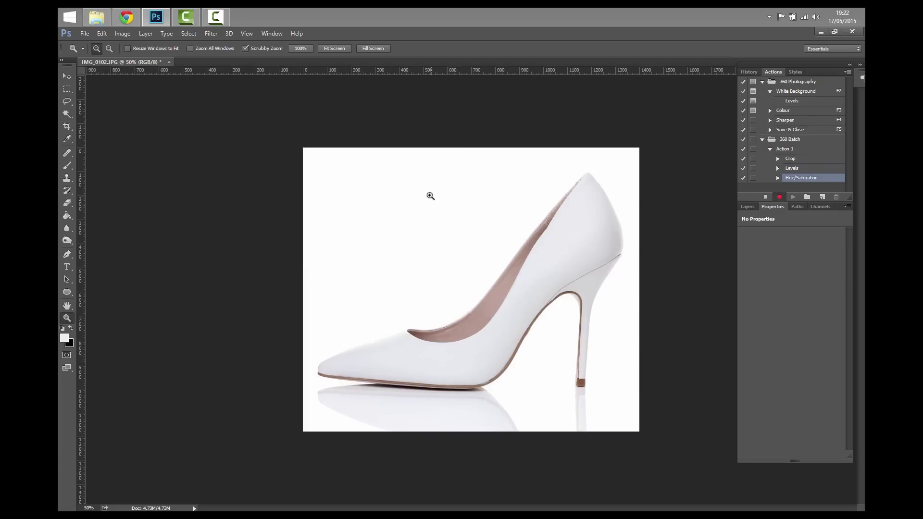
click(211, 34)
mouse_move(221, 193)
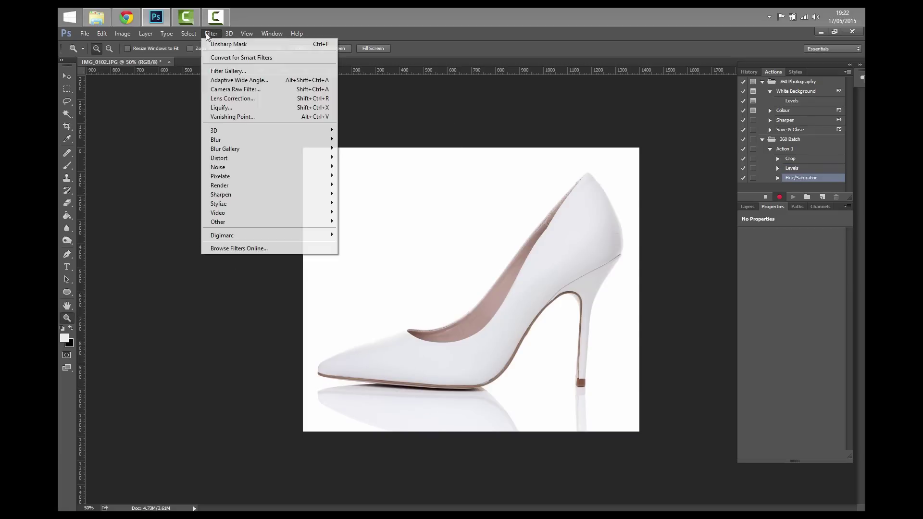
click(363, 241)
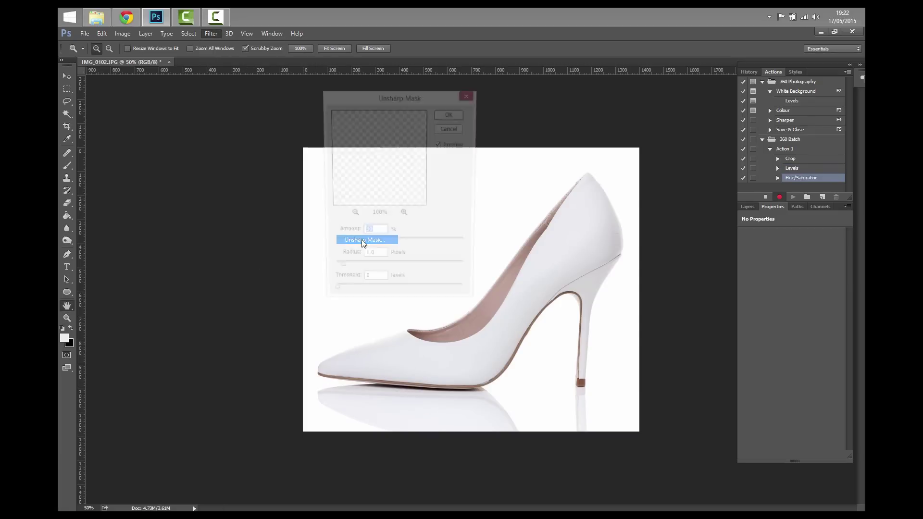
drag(383, 200, 407, 128)
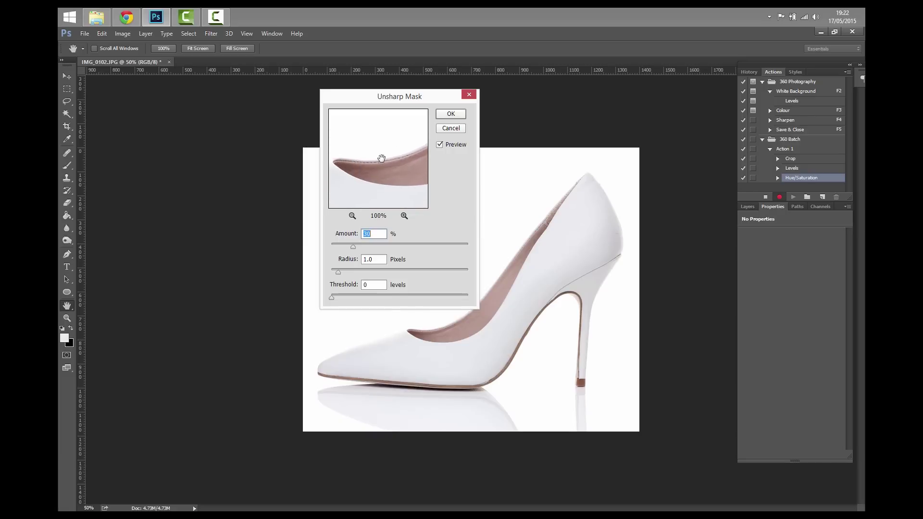
click(451, 115)
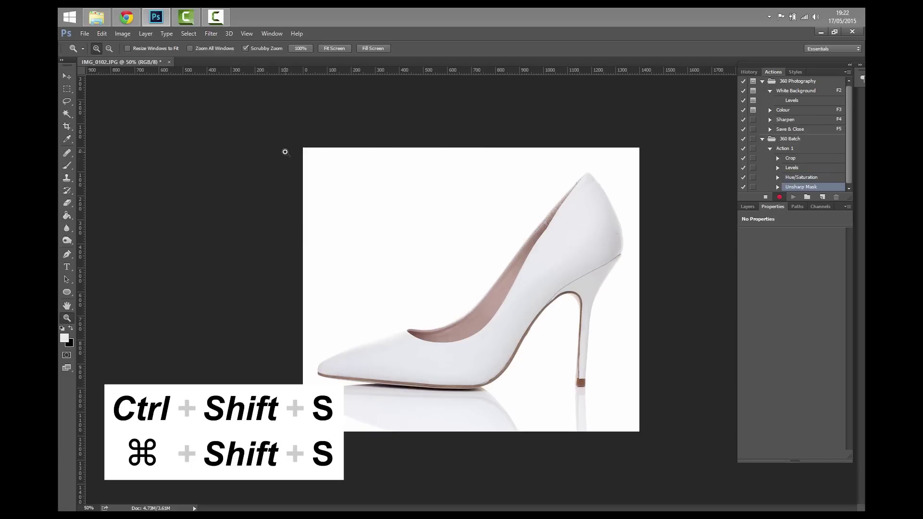
In Save As, create a new folder named 360 inside WhiteShoe and open it
key(ctrl+shift+s)
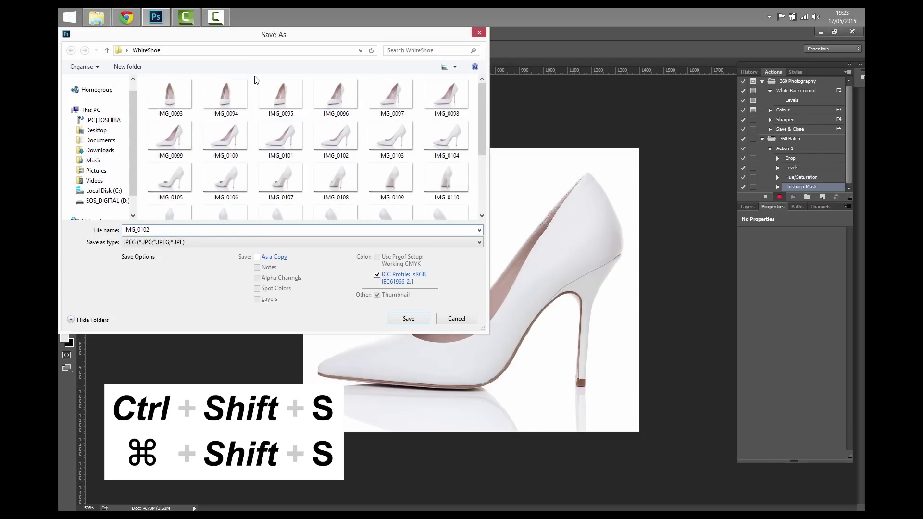
right_click(254, 78)
click(375, 177)
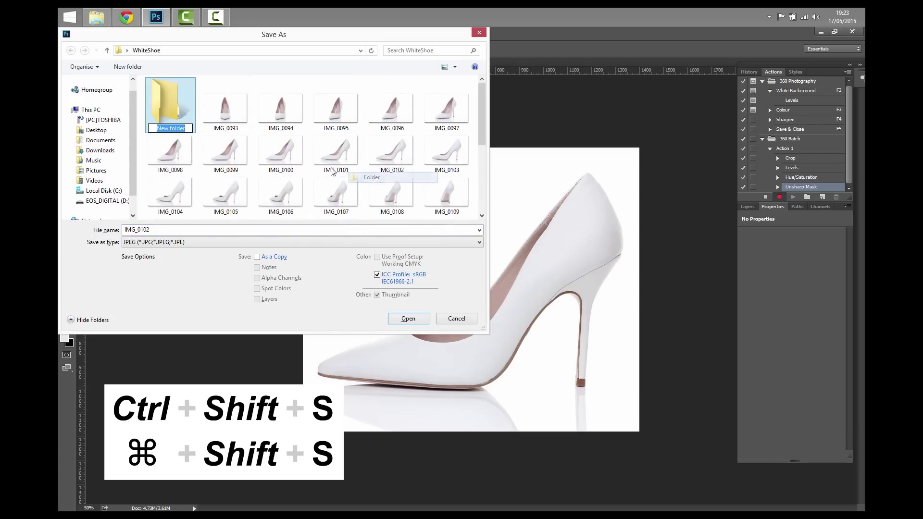
text(360)
key(Return)
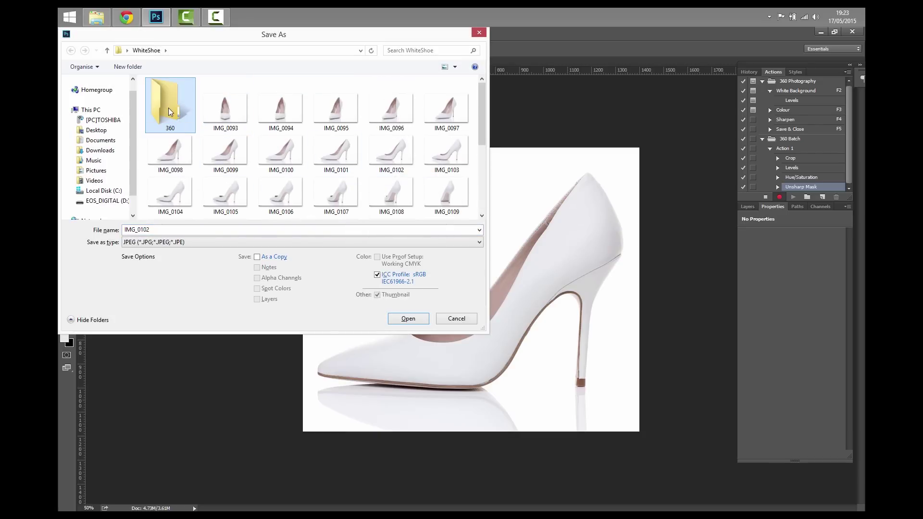
double_click(169, 109)
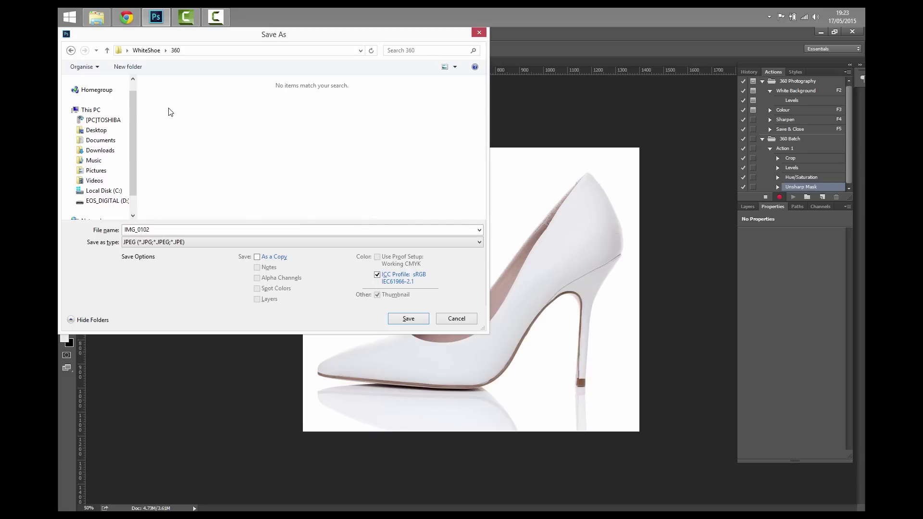
Save IMG_0102 as a maximum-quality JPEG, stop recording Action 1, and close the image
click(408, 319)
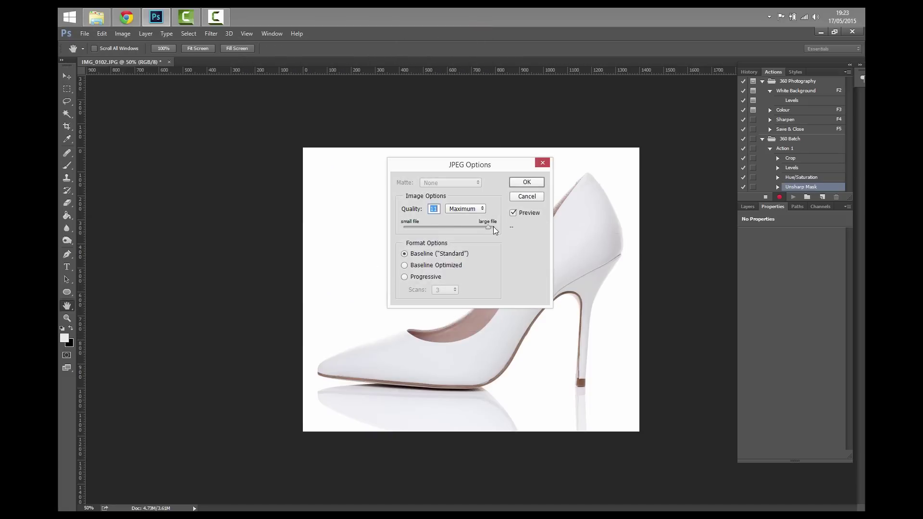
click(526, 183)
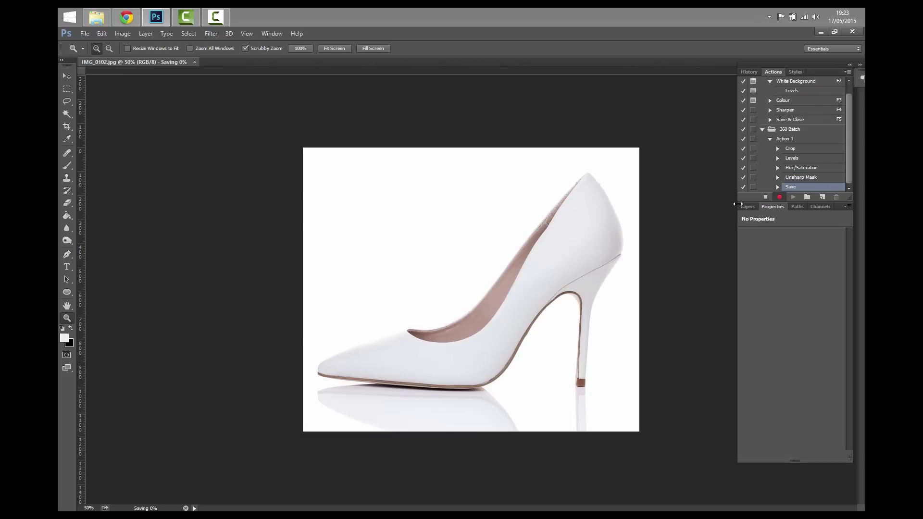
click(765, 202)
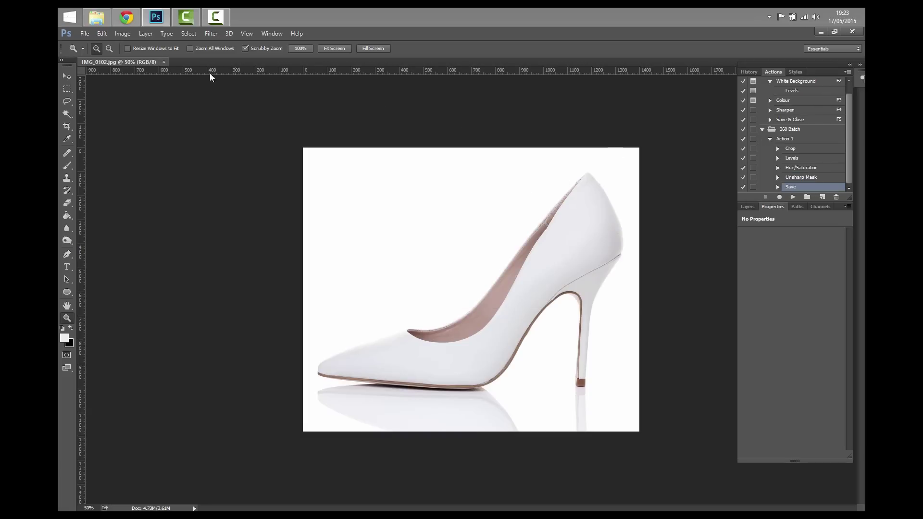
click(163, 62)
click(85, 33)
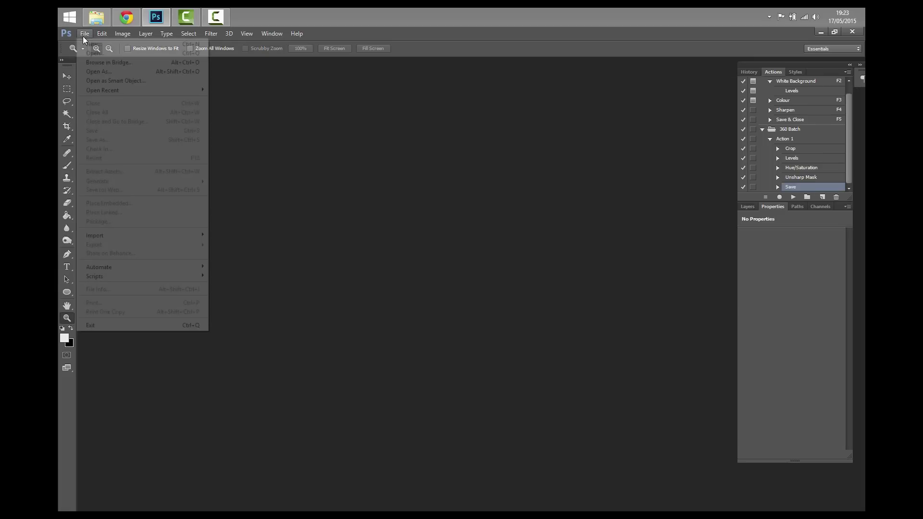
Batch-run the 360 Batch action with prefix WhiteShoe_, saving into WhiteShoe\360
mouse_move(99, 267)
click(220, 268)
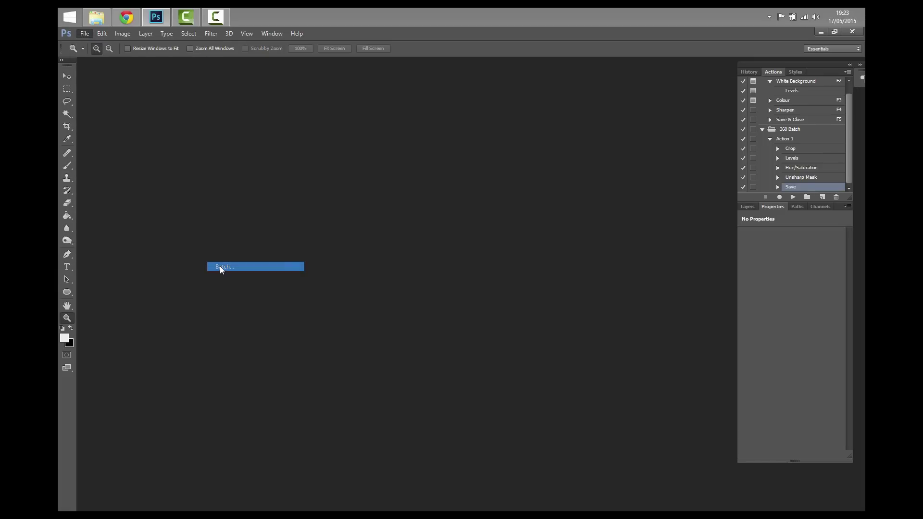
double_click(354, 142)
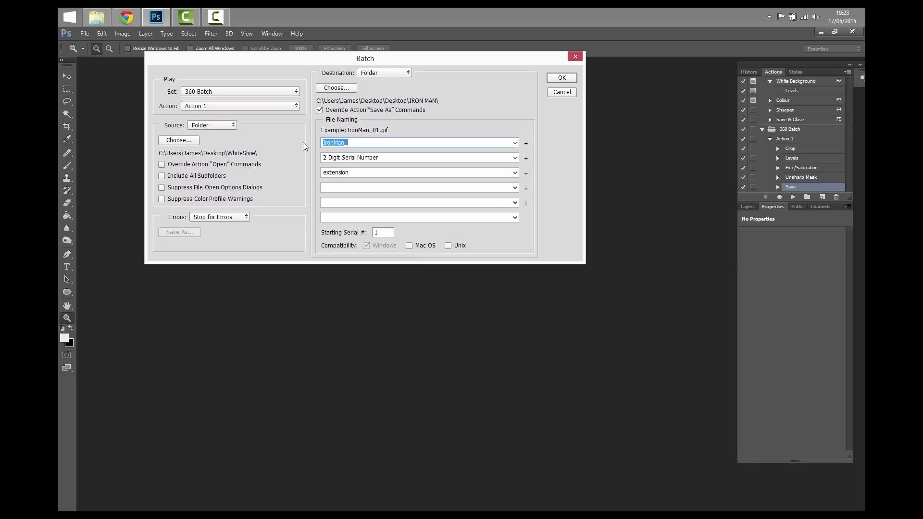
text(WhiteSh)
text(oe_)
click(336, 87)
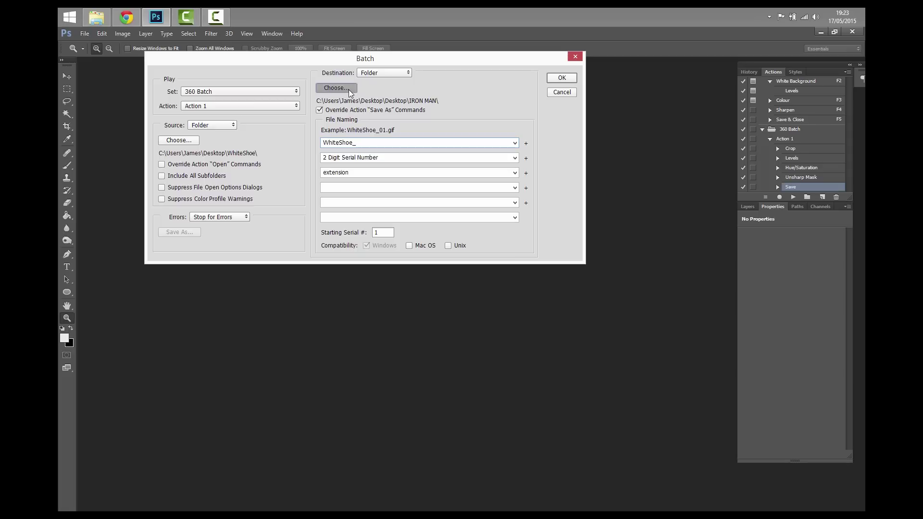
click(398, 270)
click(421, 299)
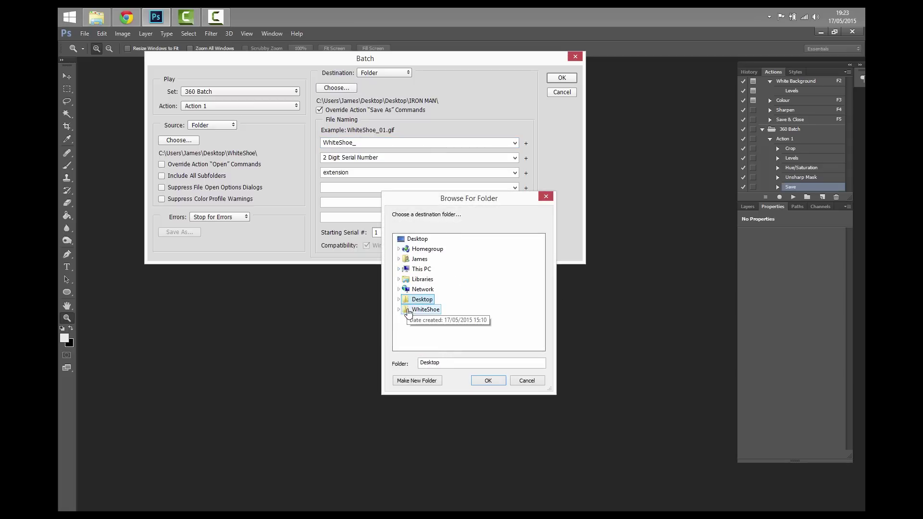
key(Down)
key(Right)
key(Down)
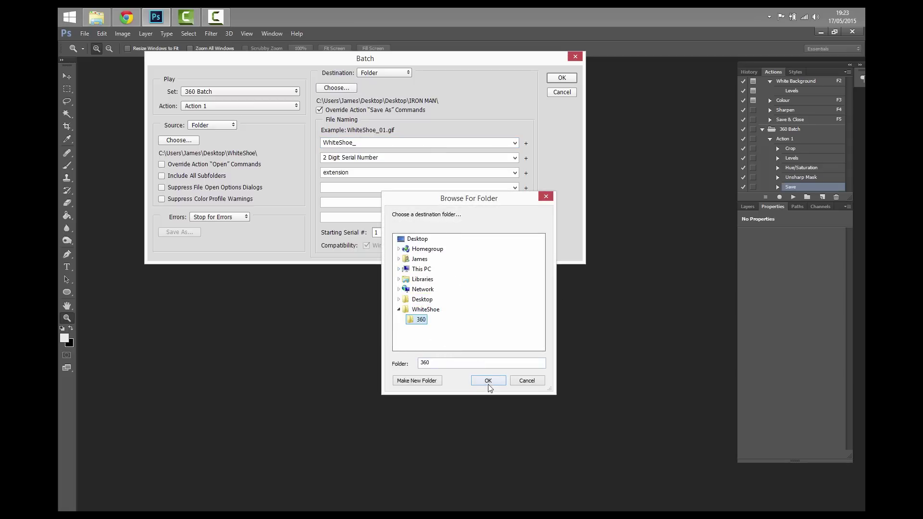
click(488, 382)
click(559, 79)
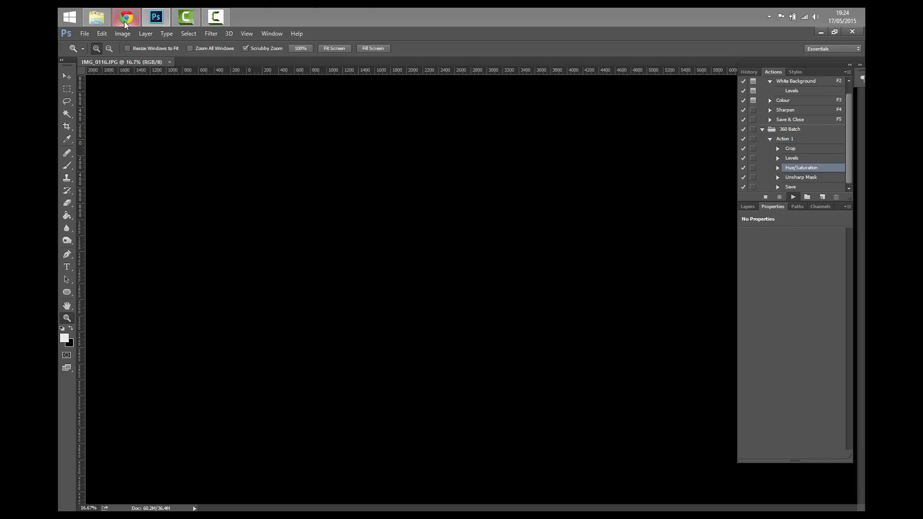
Create a White Shoe directory inside Sirv's Products folder and open it
click(134, 24)
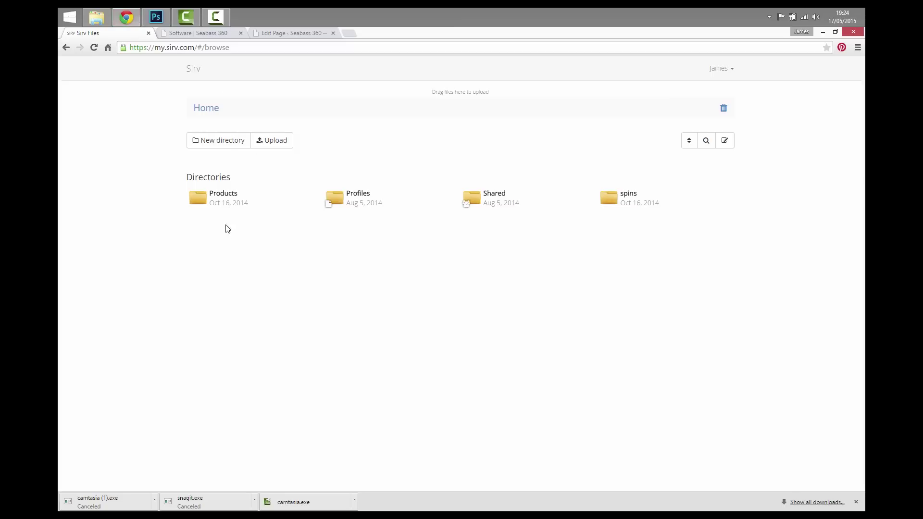
click(221, 202)
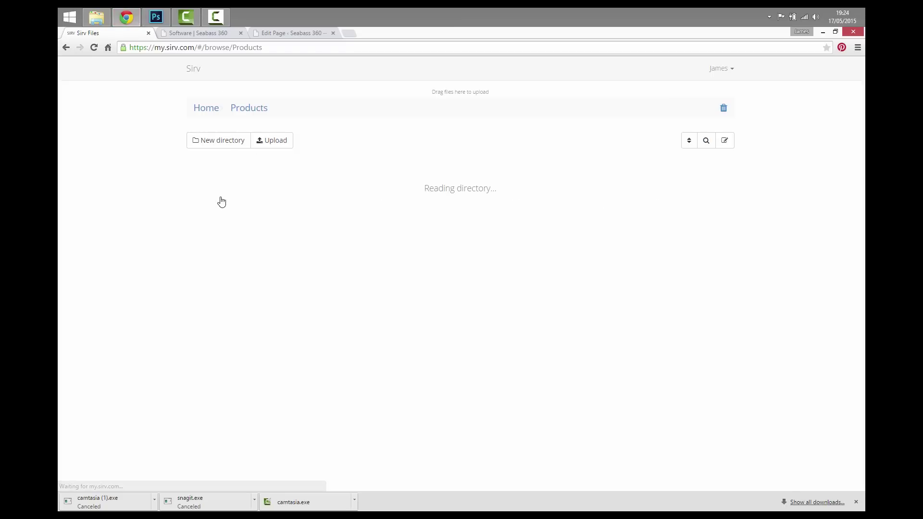
click(221, 143)
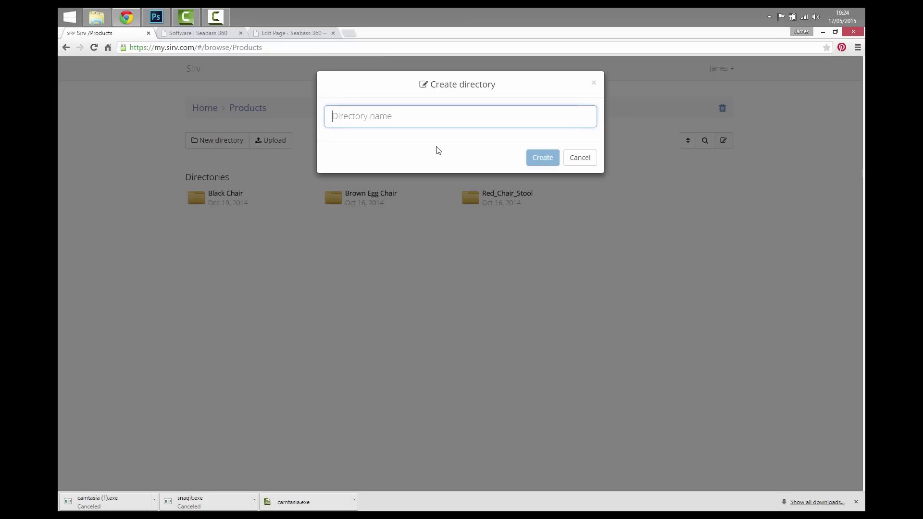
text(White Shoe)
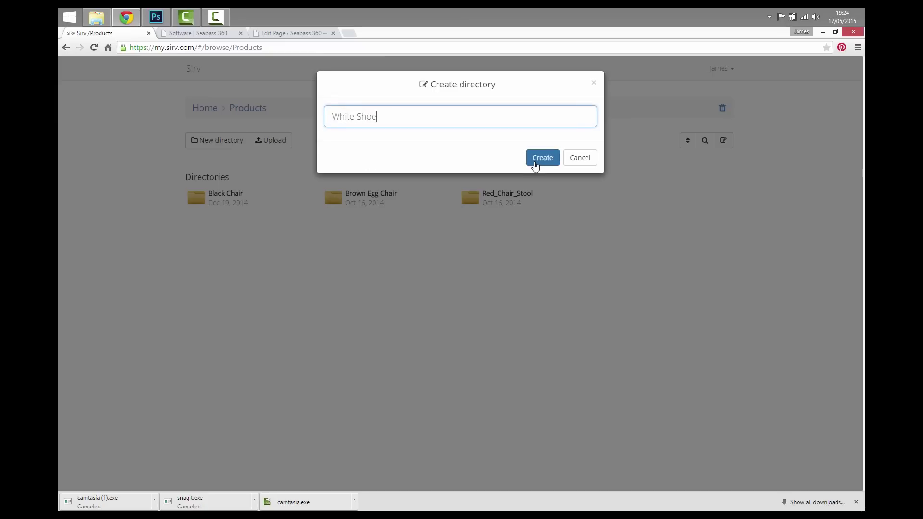
click(533, 159)
click(638, 206)
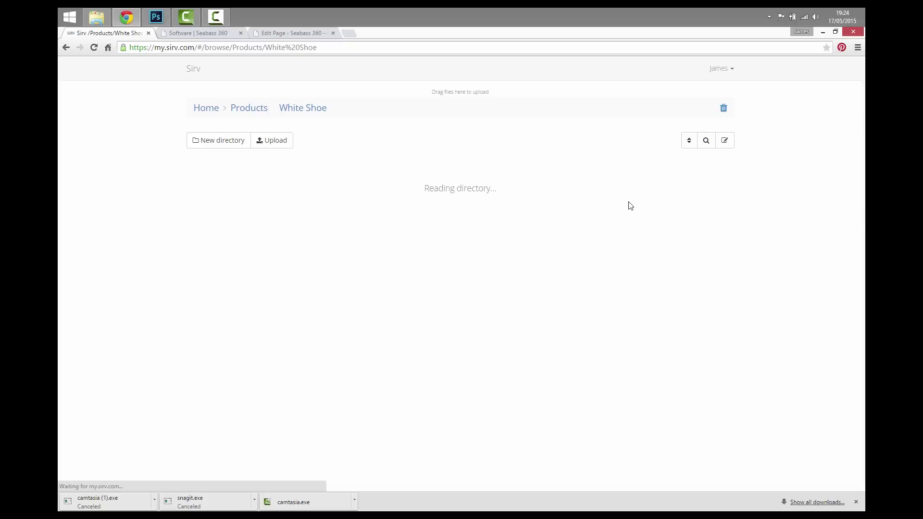
Drag all 36 images from WhiteShoe\360 into Sirv's upload dialog and upload them
click(280, 143)
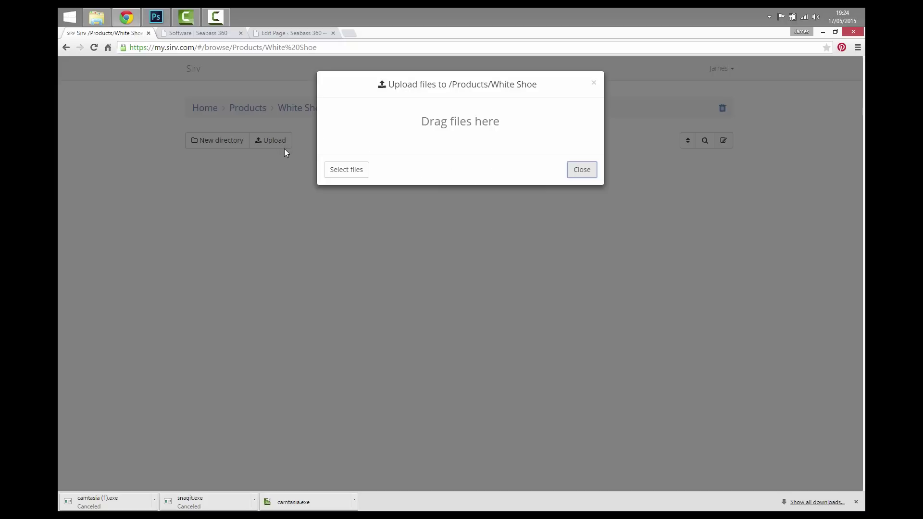
click(104, 21)
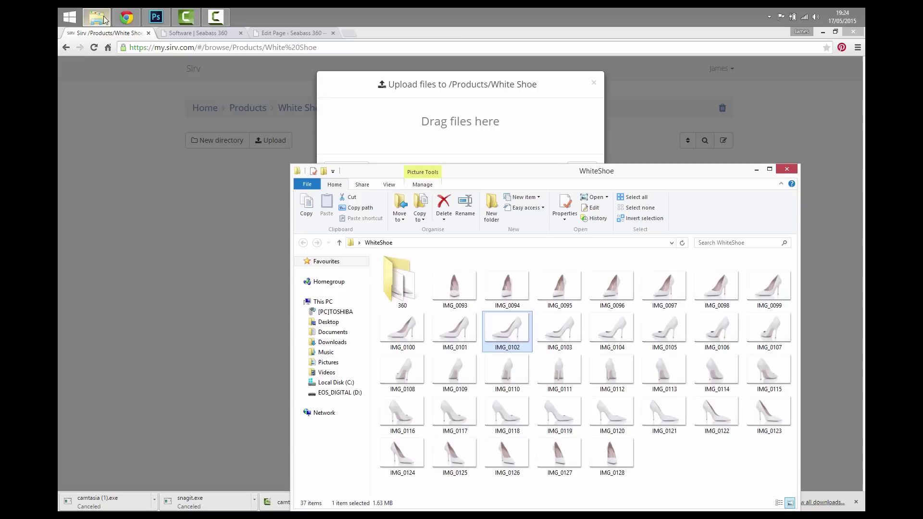
double_click(402, 283)
click(408, 301)
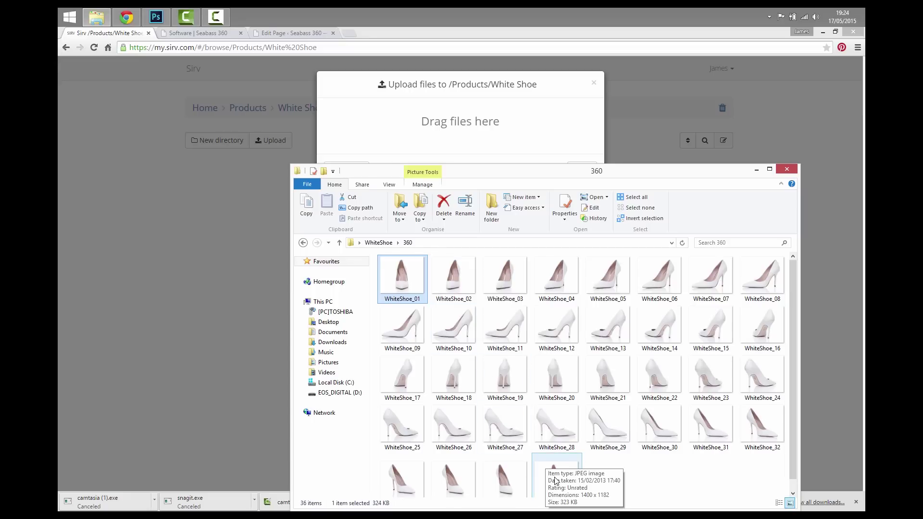
shift+click(556, 480)
drag(415, 270, 464, 135)
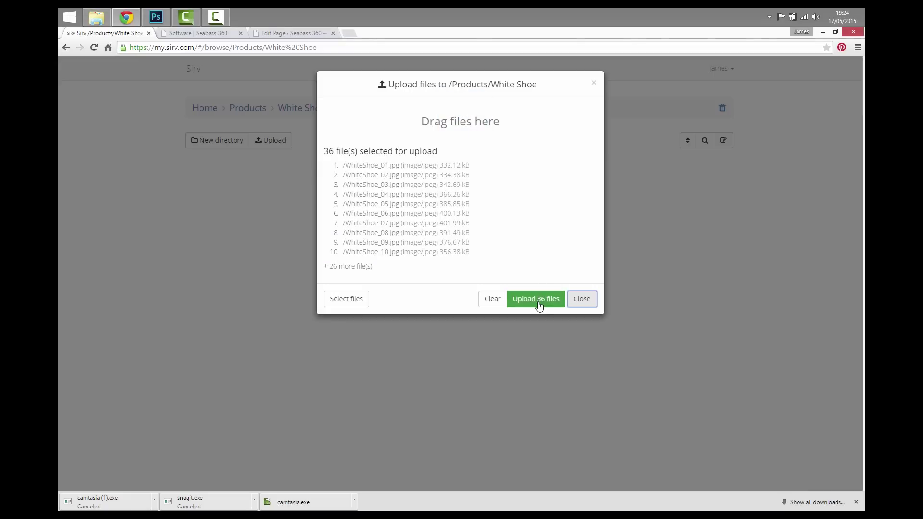
click(538, 301)
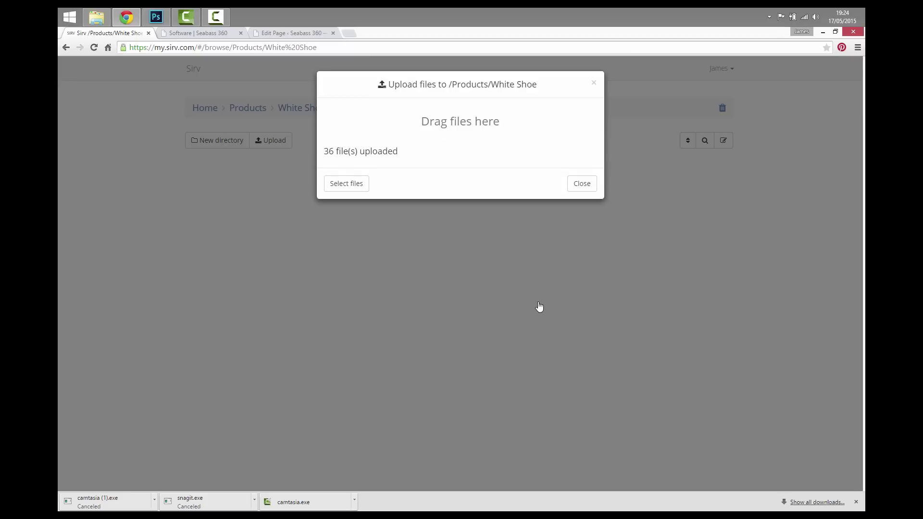
Refresh the White Shoe folder and copy White Shoe.spin's single-line embed code
click(585, 185)
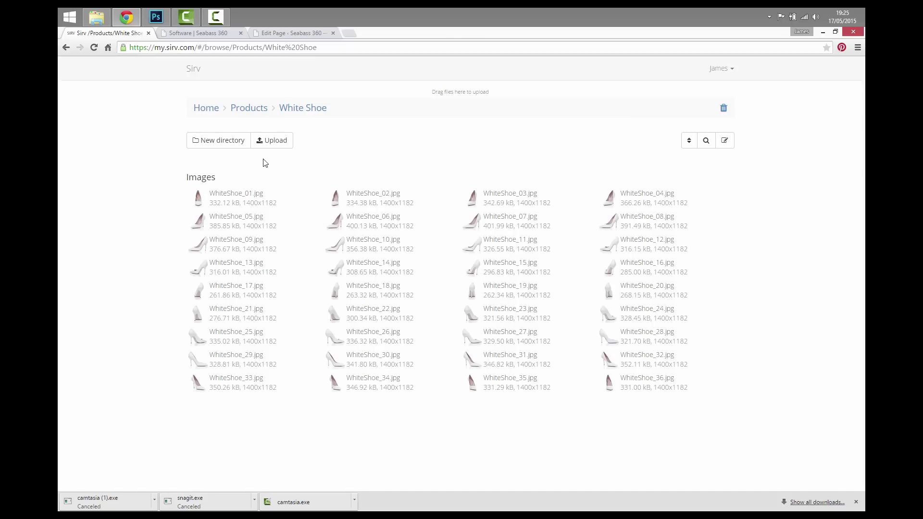
key(F5)
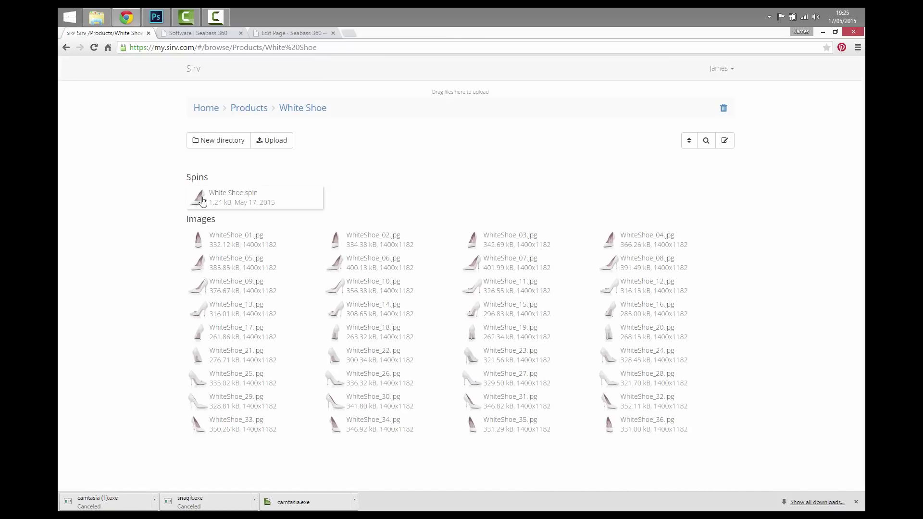
click(203, 202)
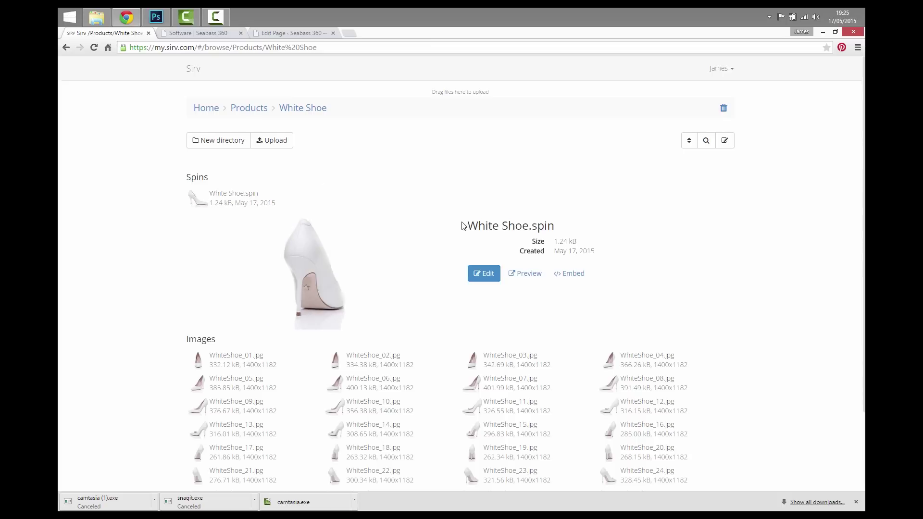
click(575, 275)
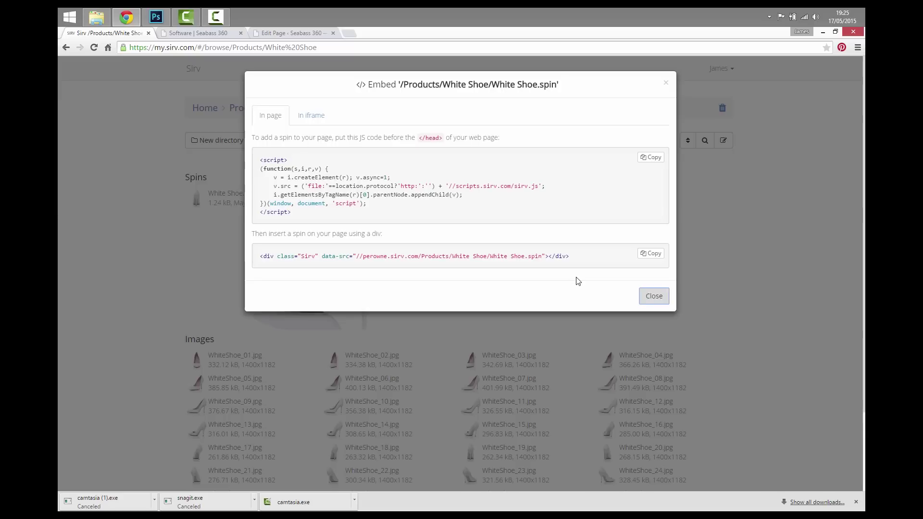
click(651, 254)
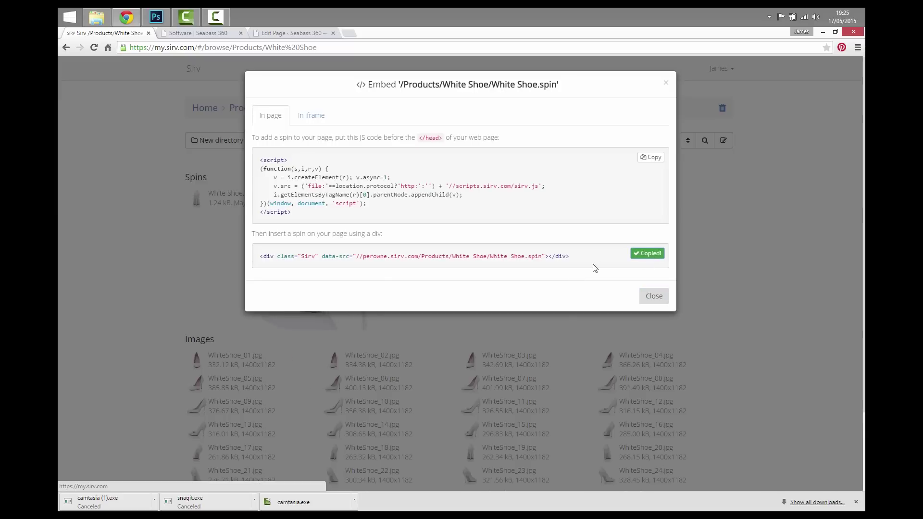
Open the Software page's raw HTML Text view in the WordPress editor
click(213, 34)
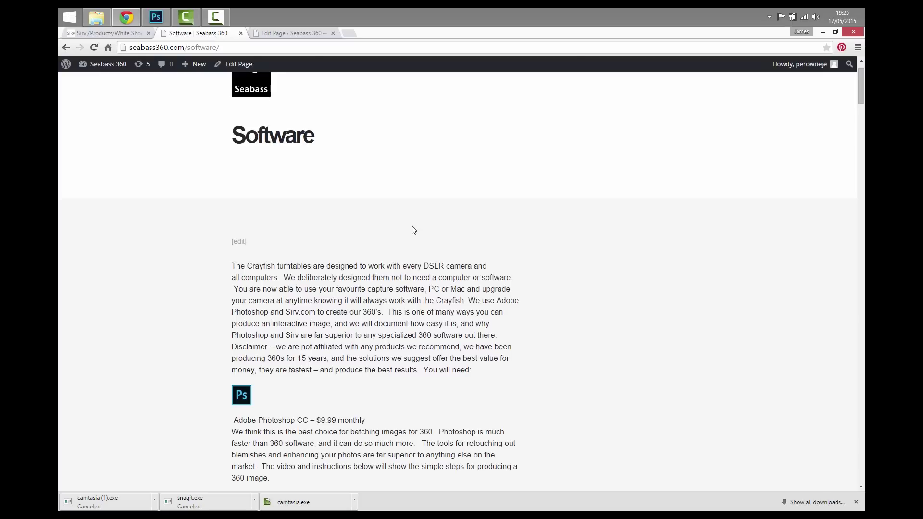
scroll(414, 229, down, 2)
scroll(426, 231, down, 5)
scroll(435, 232, down, 3)
scroll(436, 228, down, 3)
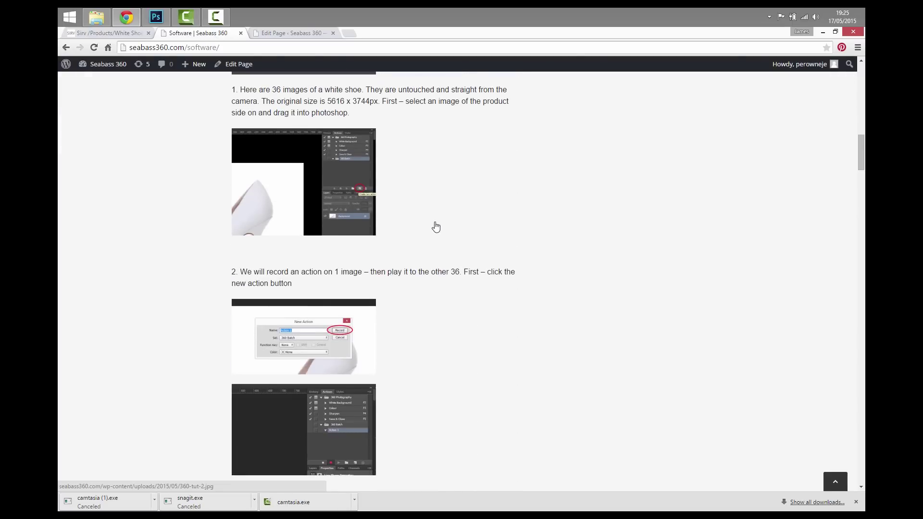
click(274, 33)
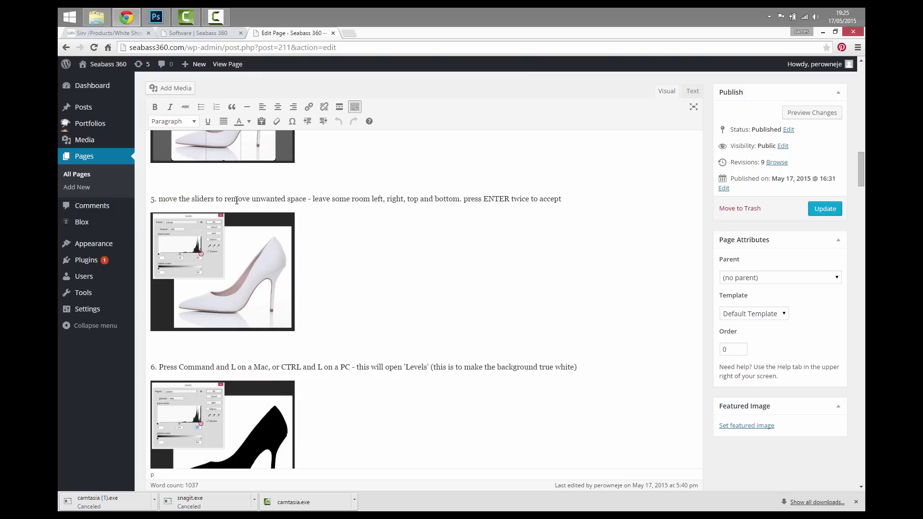
click(693, 92)
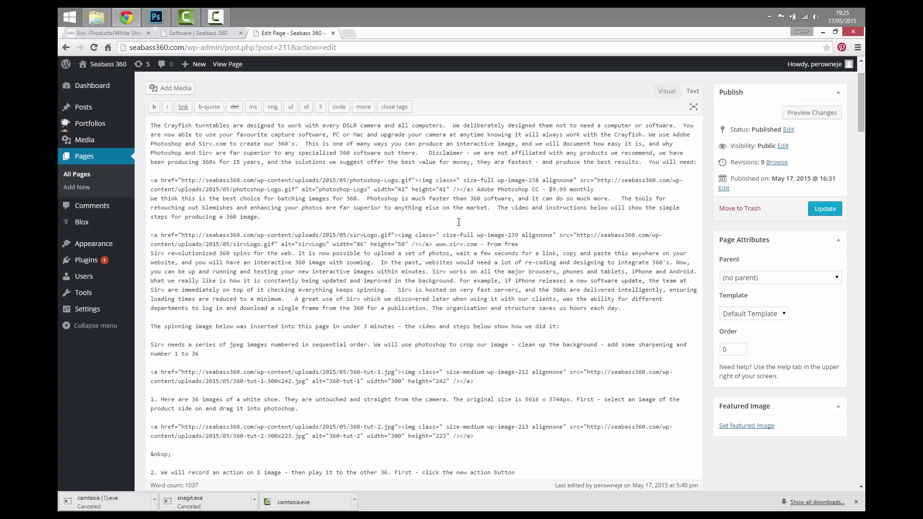
scroll(459, 222, down, 10)
scroll(505, 223, down, 3)
mouse_move(862, 209)
mouse_down()
mouse_move(863, 455)
mouse_move(862, 334)
mouse_up()
Paste the Sirv spin embed line below the last paragraph and update the page
key(ctrl+v)
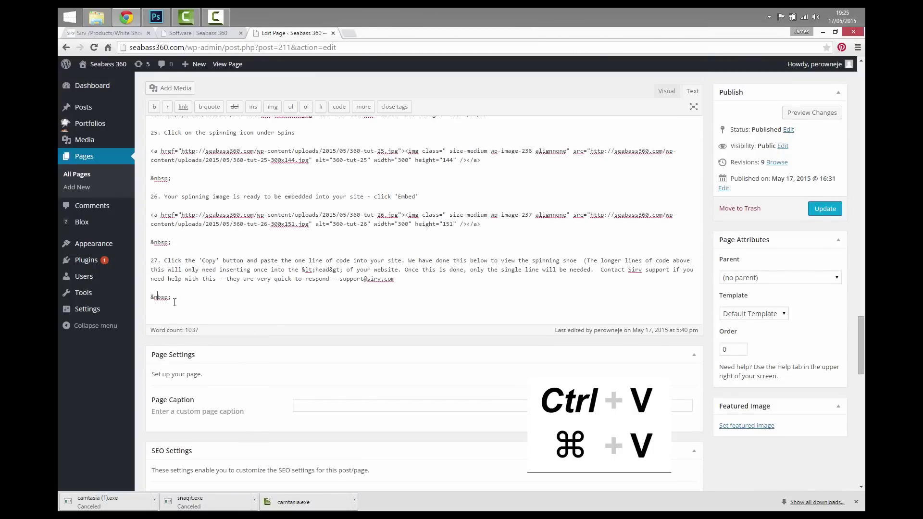
key(Return)
key(ctrl+v)
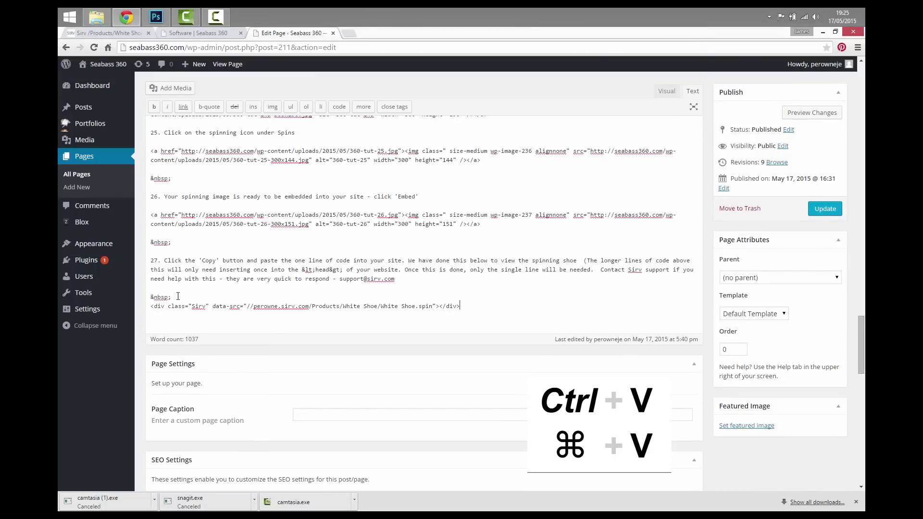
click(812, 213)
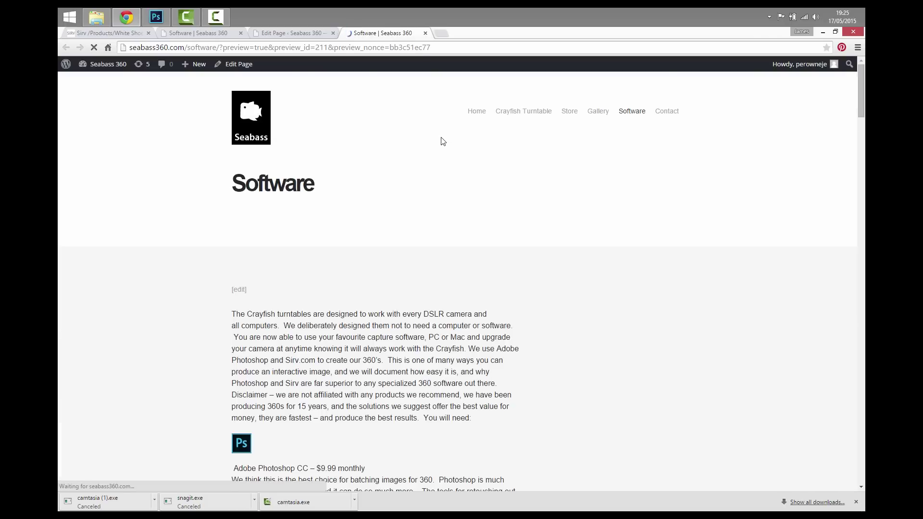
scroll(725, 169, down, 1)
scroll(726, 168, down, 2)
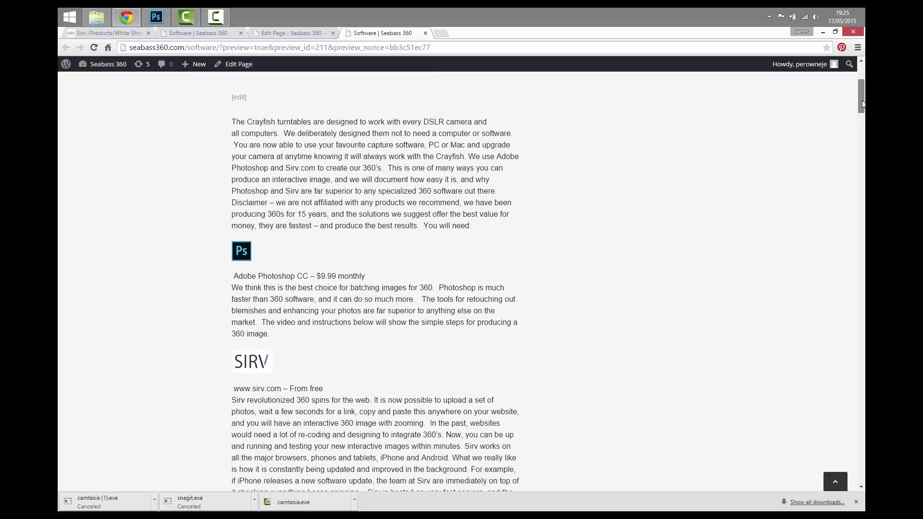
drag(862, 104, 861, 467)
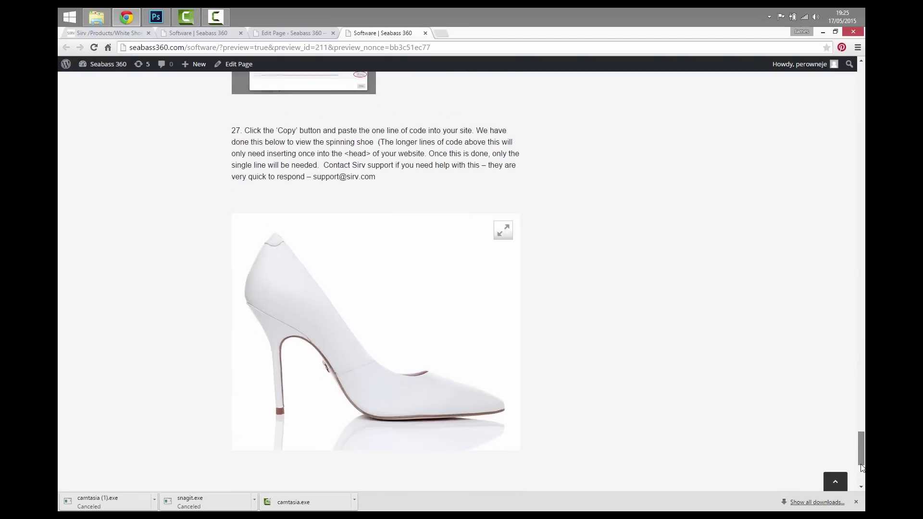